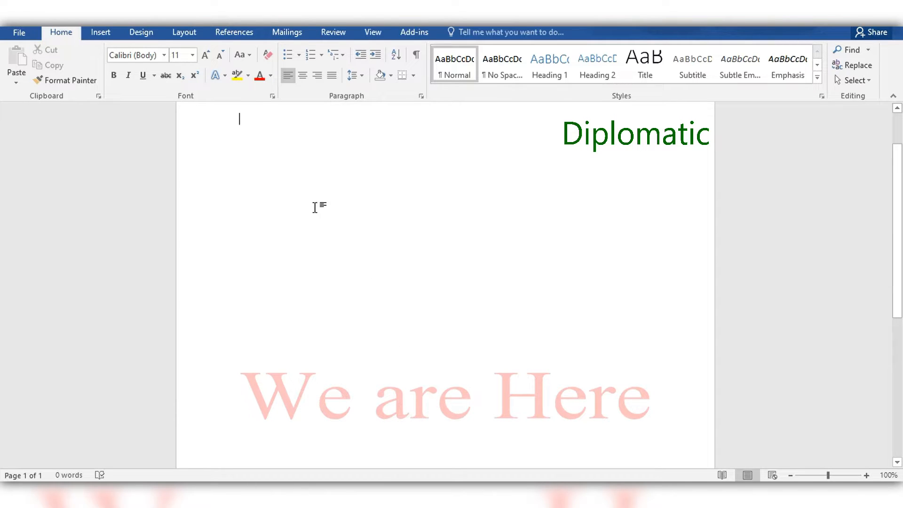
Enter a filler line of repeated letters starting with "ddd" and ending in "z", and paste copies of it down the page
{"action": "type", "text": "d"}
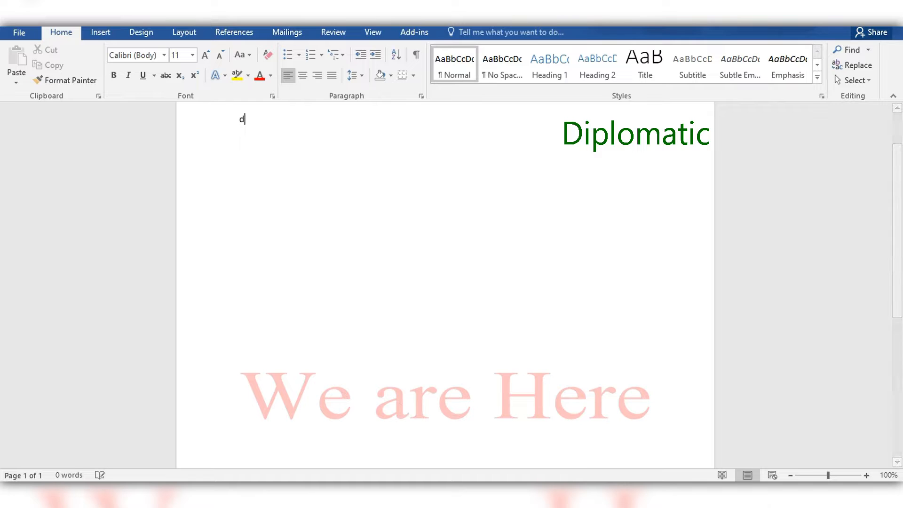
{"action": "type", "text": "ddggggggggggggggggggggggggggggggggggggggggggggggggggggggggggggggz"}
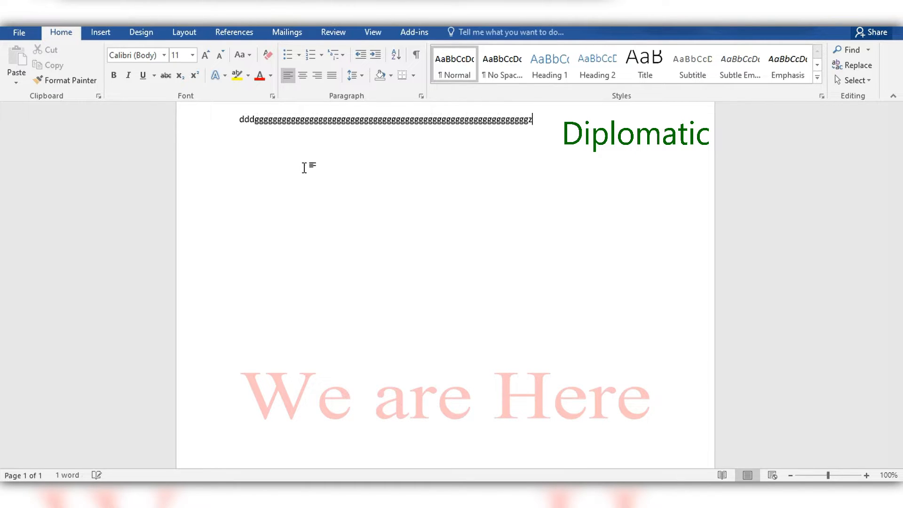
{"action": "key", "text": "ctrl+a"}
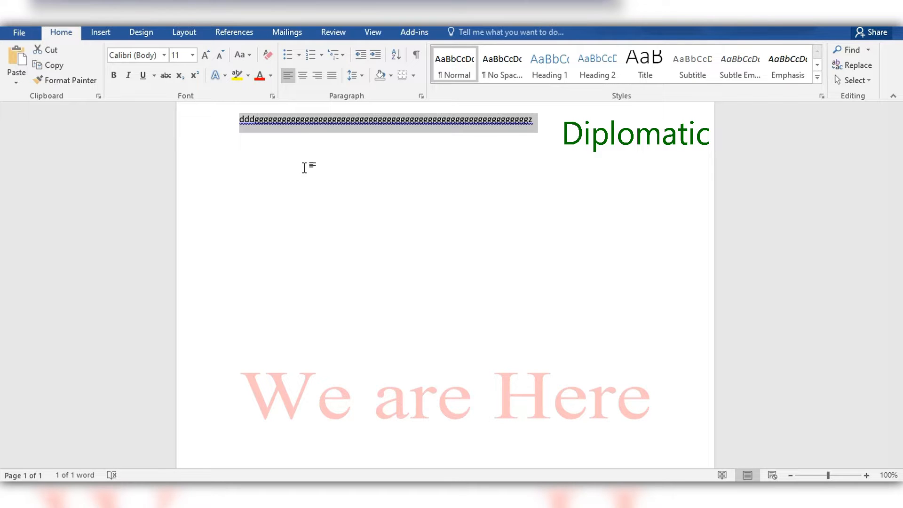
{"action": "left_click", "coordinate": [303, 168]}
{"action": "type", "text": "dddggggggggggggggggggggggggggggggggggggggggggggggggggggggggggggz"}
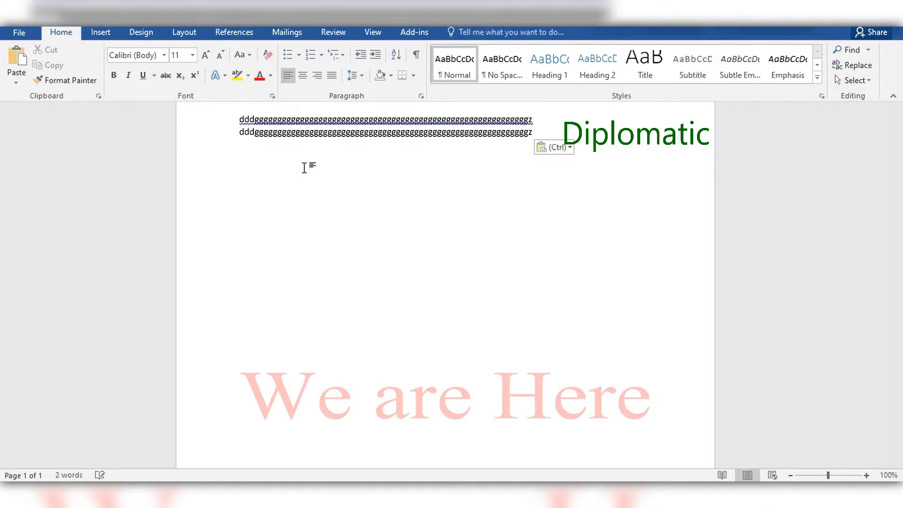
{"action": "key", "text": "ctrl+v"}
{"action": "key", "text": "ctrl+v"}
{"action": "key", "text": "ctrl+v"}
{"action": "key", "text": "ctrl+v"}
{"action": "key", "text": "ctrl+v"}
{"action": "key", "text": "ctrl+v"}
{"action": "key", "text": "ctrl+v"}
{"action": "key", "text": "ctrl+v"}
{"action": "key", "text": "ctrl+v"}
{"action": "key", "text": "ctrl+v"}
{"action": "key", "text": "ctrl+v"}
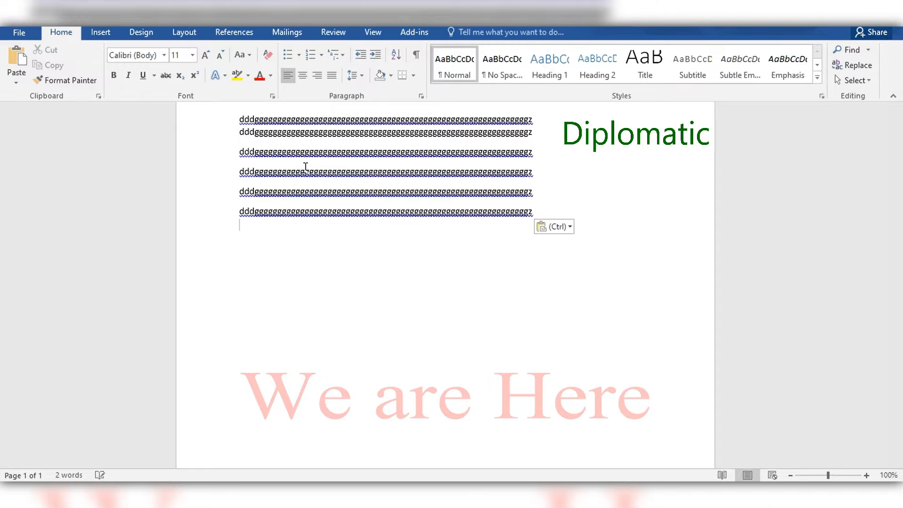
{"action": "key", "text": "ctrl+v"}
{"action": "key", "text": "ctrl+v"}
{"action": "key", "text": "ctrl+v"}
{"action": "key", "text": "ctrl+v"}
{"action": "key", "text": "ctrl+v"}
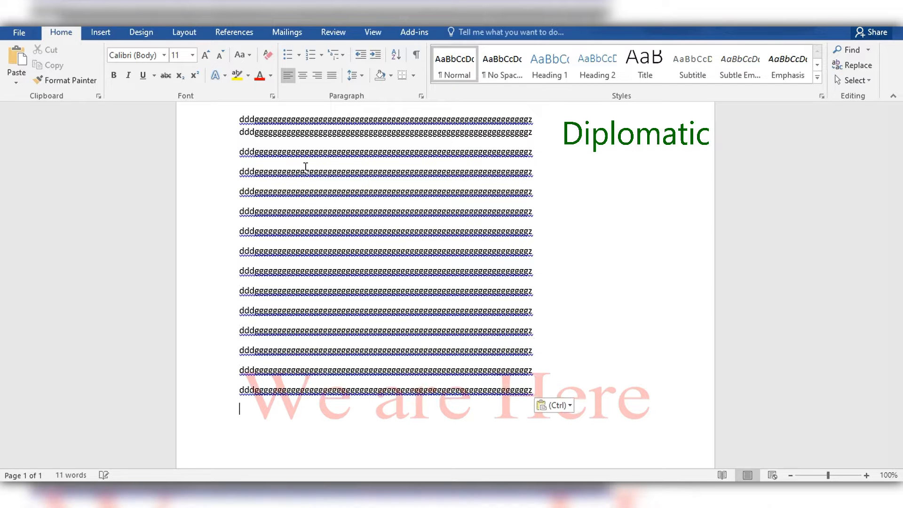
{"action": "key", "text": "ctrl+v"}
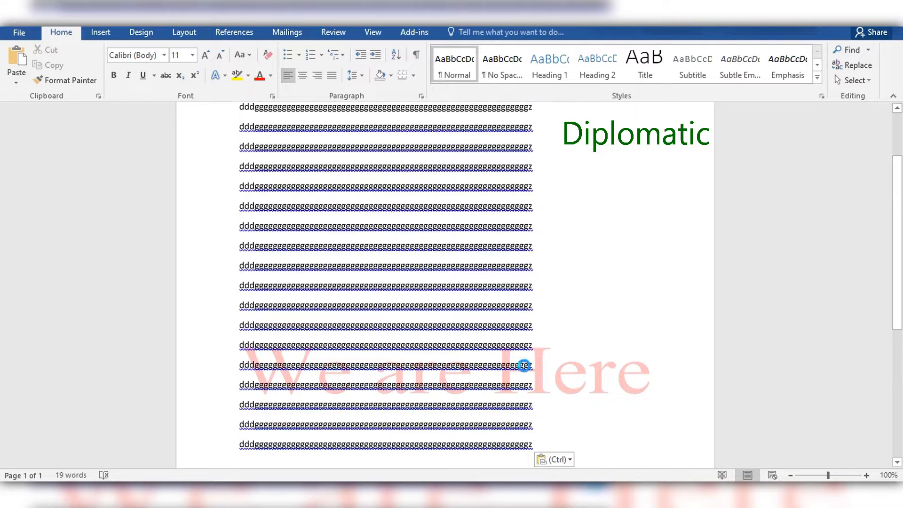
Increase the font size of all the filler text in the document to 15
{"action": "key", "text": "ctrl+a"}
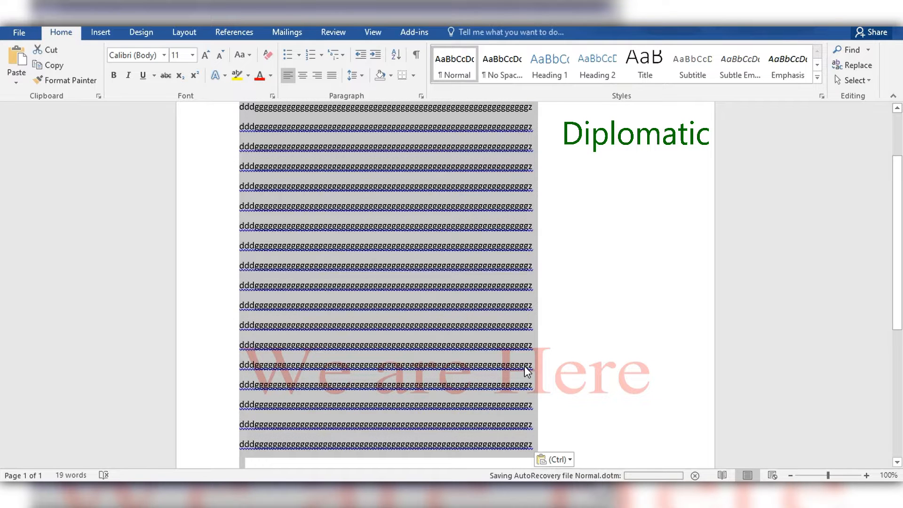
{"action": "key", "text": "ctrl+bracketright"}
{"action": "key", "text": "ctrl+bracketright"}
{"action": "key", "text": "ctrl+bracketright"}
{"action": "key", "text": "ctrl+bracketright"}
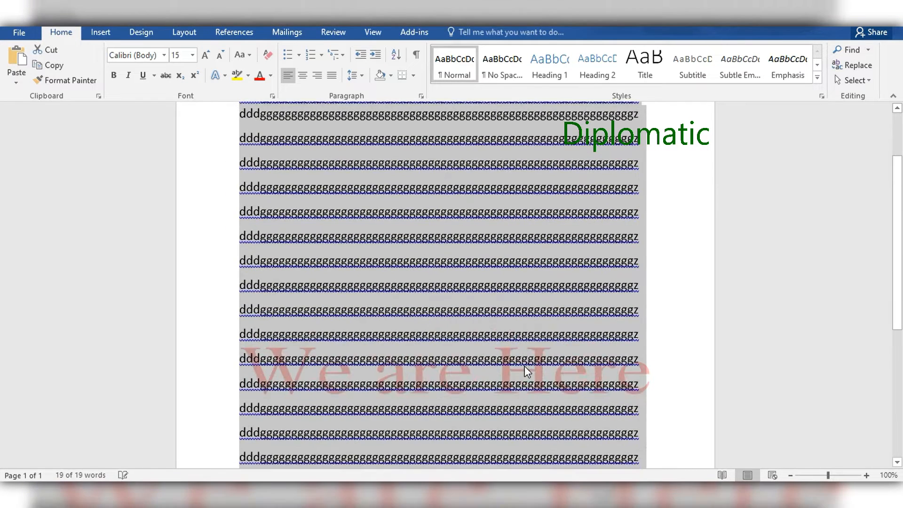
{"action": "left_click", "coordinate": [523, 370]}
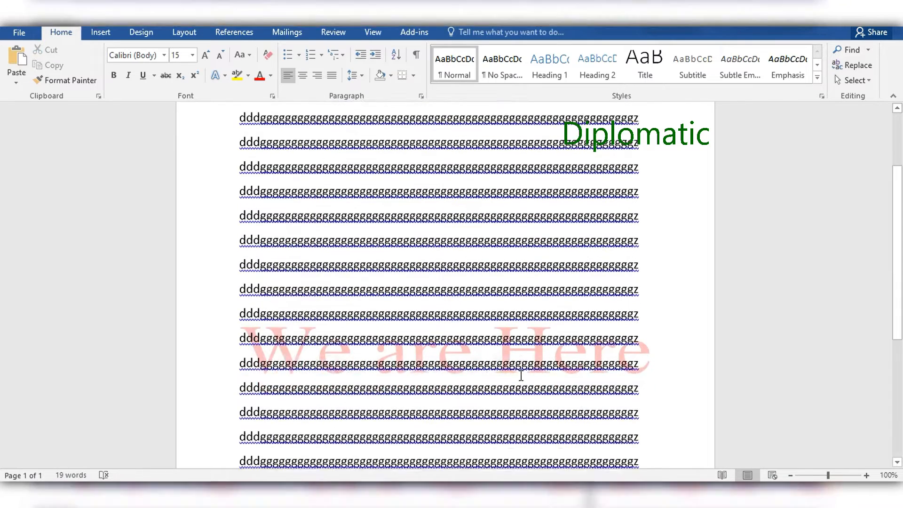
Examine how the "We are Here" watermark appears behind the text across the page
{"action": "scroll", "coordinate": [522, 376], "scroll_direction": "down", "scroll_amount": 2}
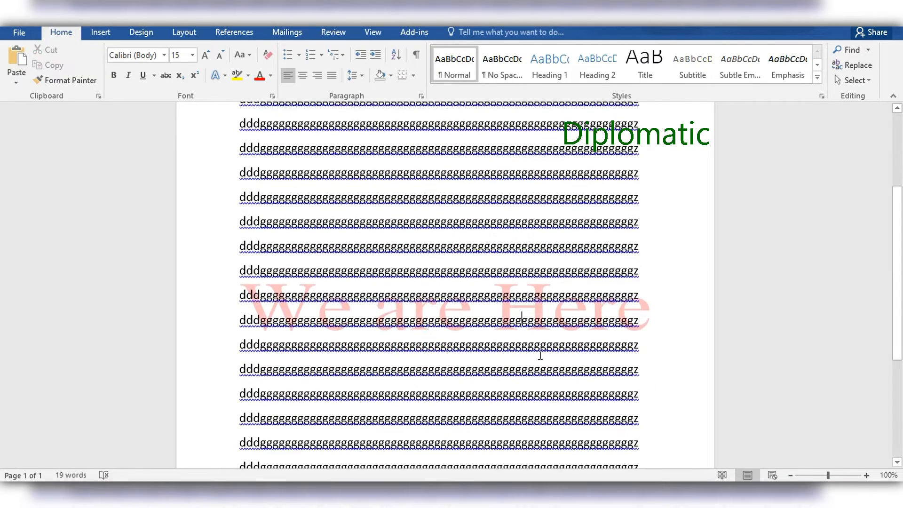
{"action": "scroll", "coordinate": [540, 355], "scroll_direction": "up", "scroll_amount": 4}
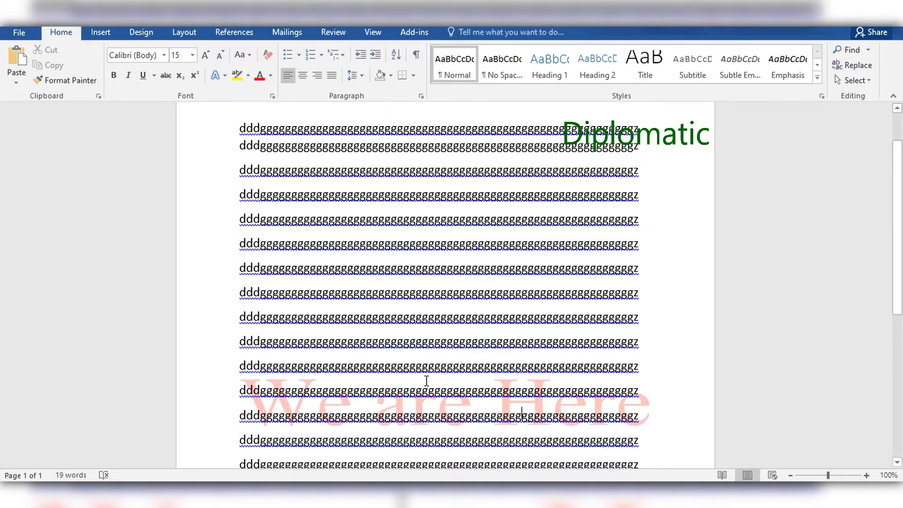
{"action": "scroll", "coordinate": [427, 380], "scroll_direction": "up", "scroll_amount": 3}
{"action": "scroll", "coordinate": [423, 373], "scroll_direction": "down", "scroll_amount": 5}
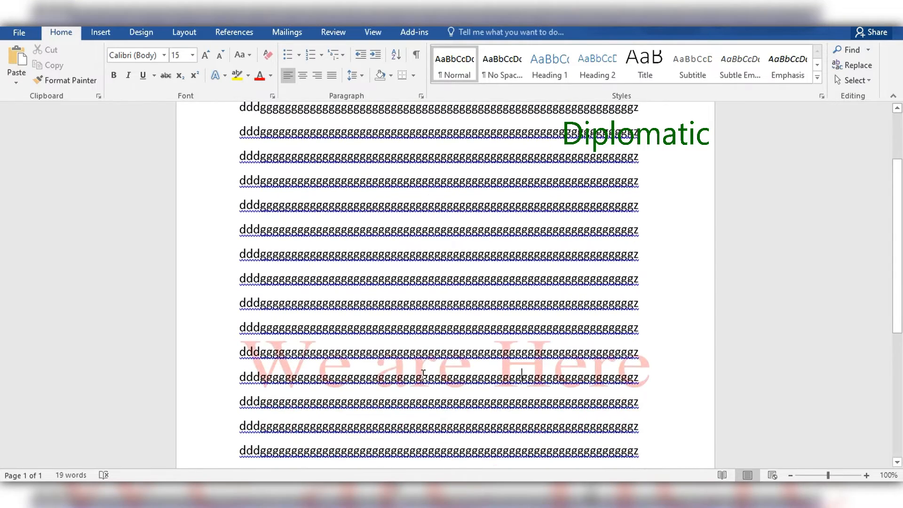
{"action": "scroll", "coordinate": [423, 374], "scroll_direction": "down", "scroll_amount": 2}
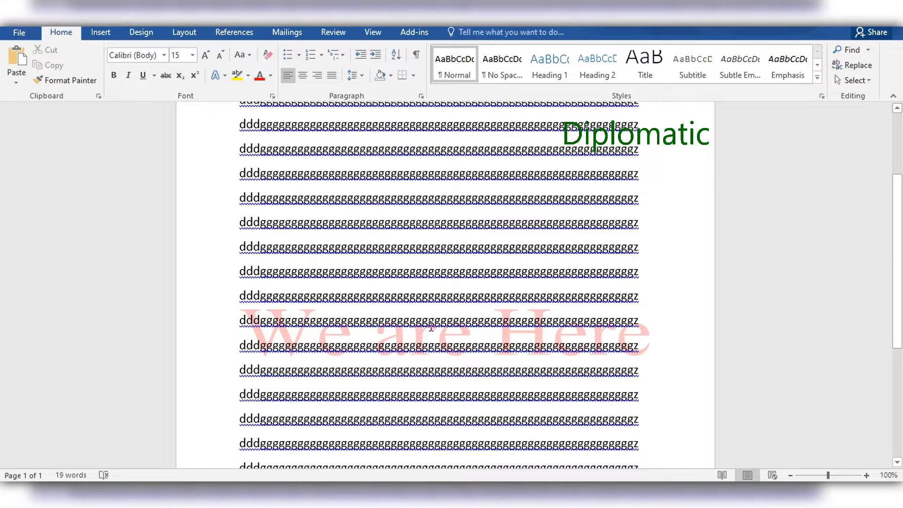
{"action": "scroll", "coordinate": [430, 306], "scroll_direction": "up", "scroll_amount": 5}
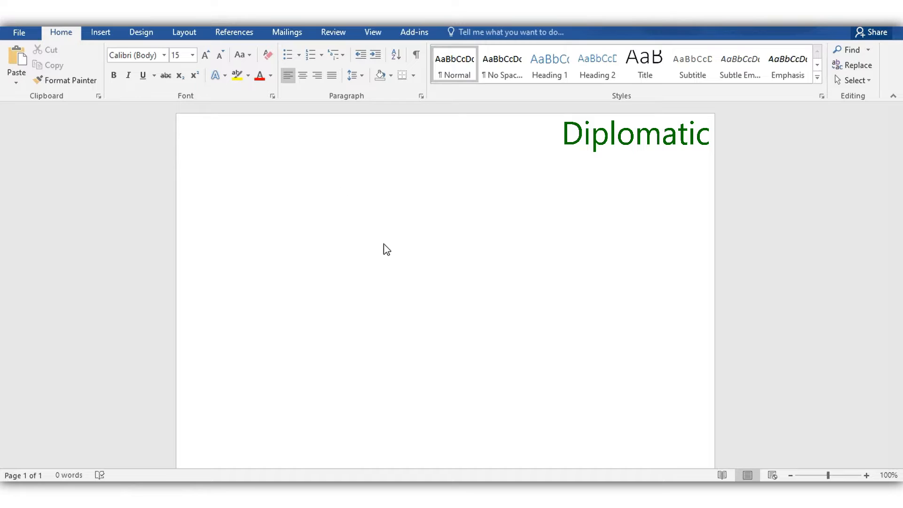
Set up a custom text watermark for the blank document with the text "We Are Here"
{"action": "left_click", "coordinate": [347, 218]}
{"action": "left_click", "coordinate": [141, 36]}
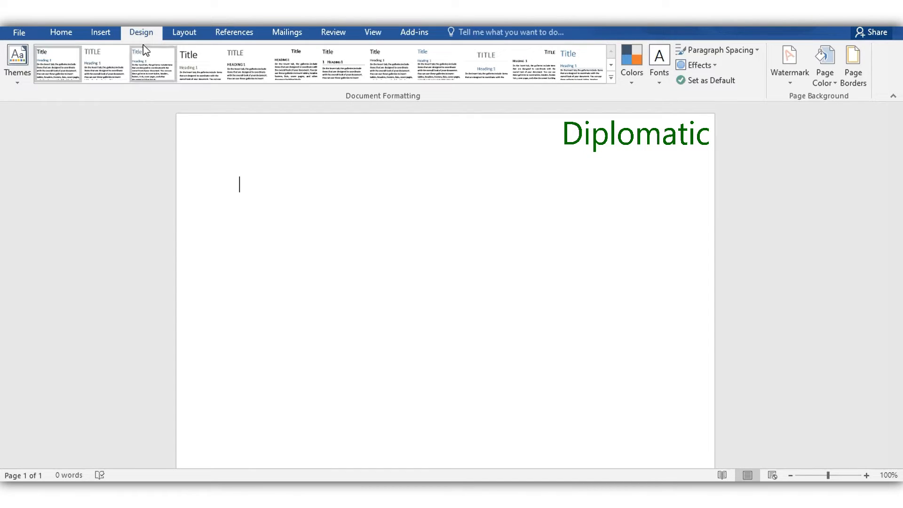
{"action": "left_click", "coordinate": [791, 83]}
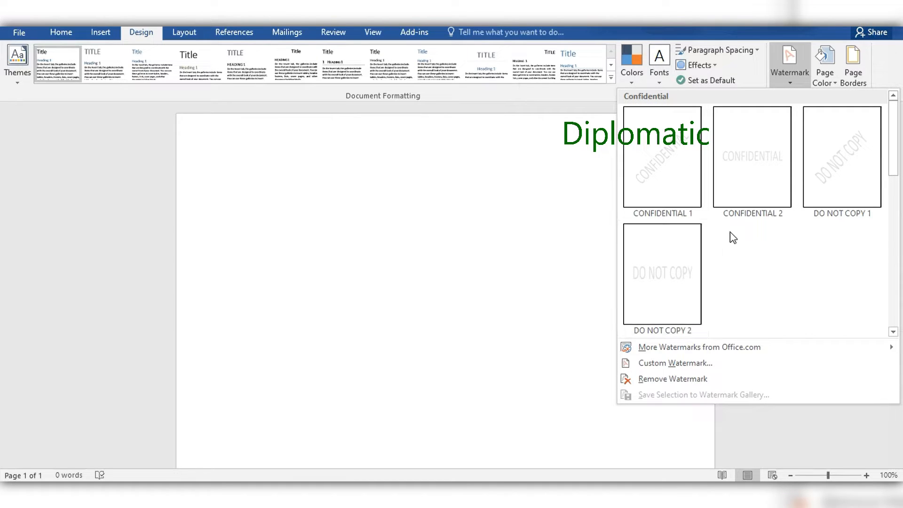
{"action": "left_click", "coordinate": [682, 365]}
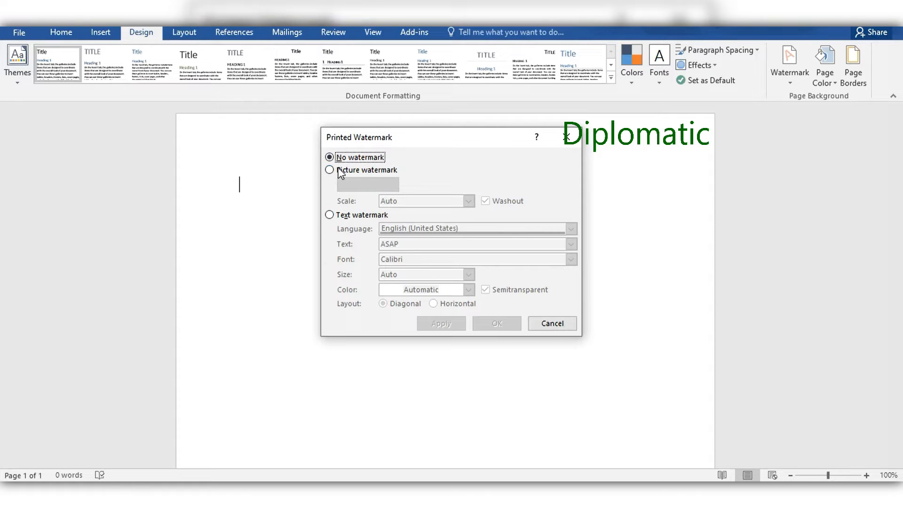
{"action": "left_click", "coordinate": [329, 215]}
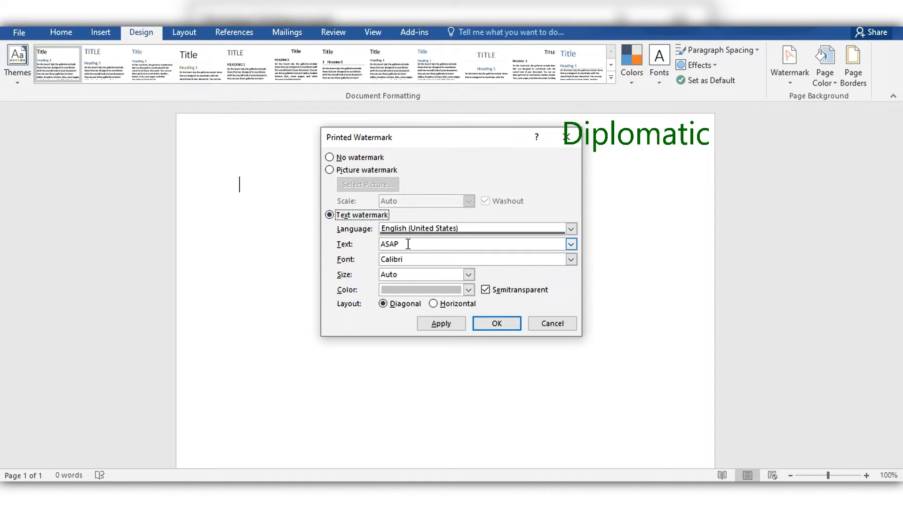
{"action": "left_click_drag", "start_coordinate": [407, 244], "coordinate": [372, 233]}
{"action": "type", "text": "We Are Here"}
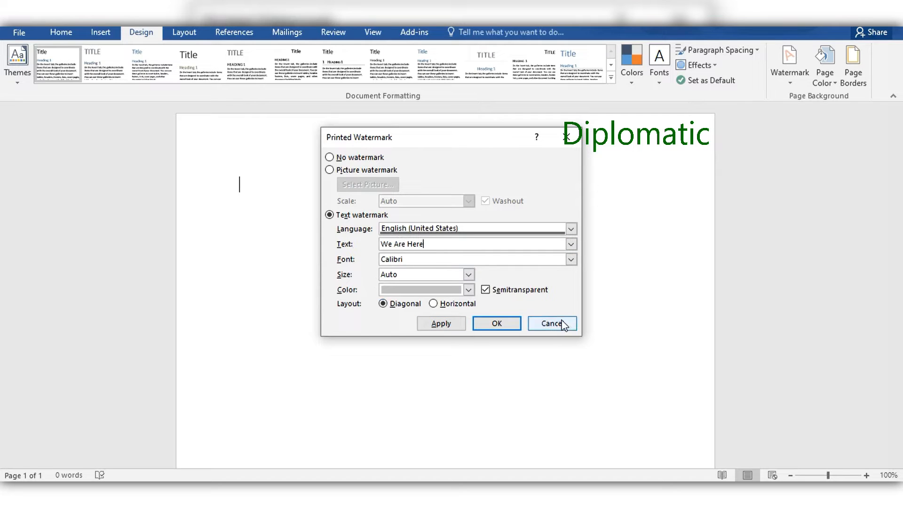
Set the watermark's font to Times New Roman and its size to 36
{"action": "left_click", "coordinate": [572, 260]}
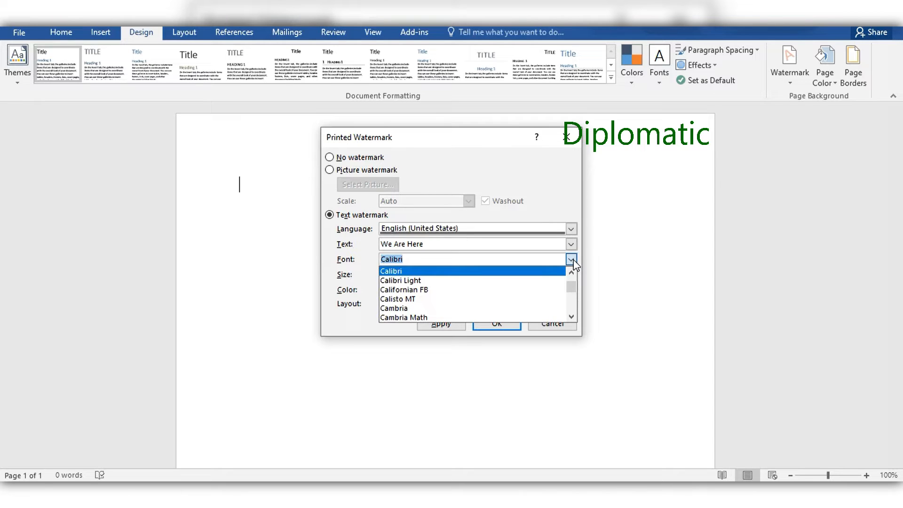
{"action": "type", "text": "T"}
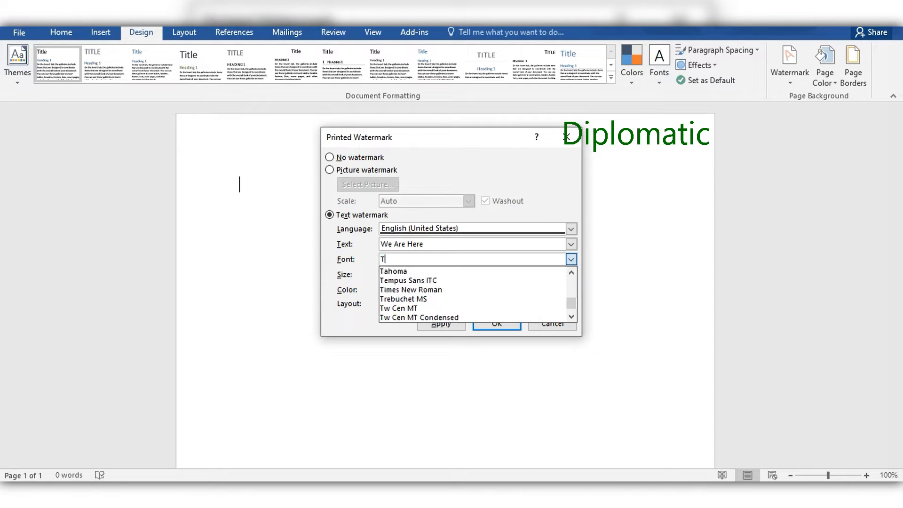
{"action": "type", "text": "ime"}
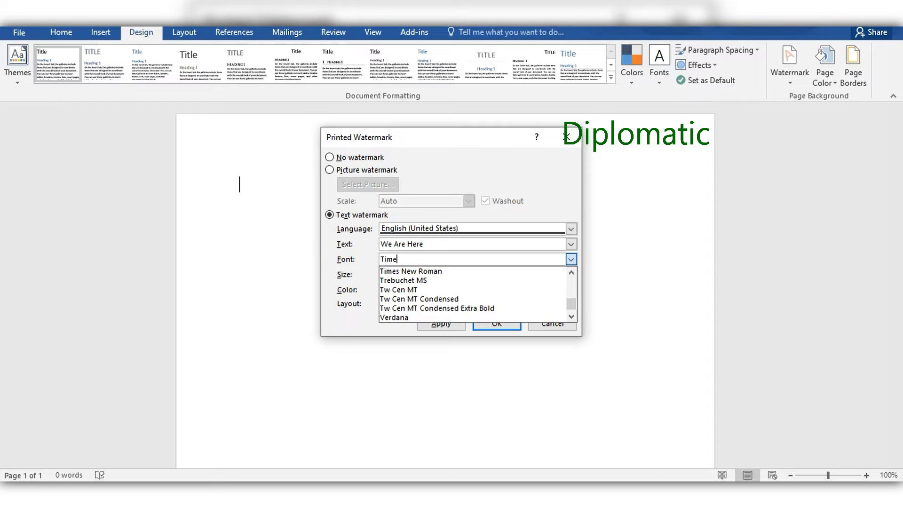
{"action": "left_click", "coordinate": [433, 272]}
{"action": "left_click", "coordinate": [447, 276]}
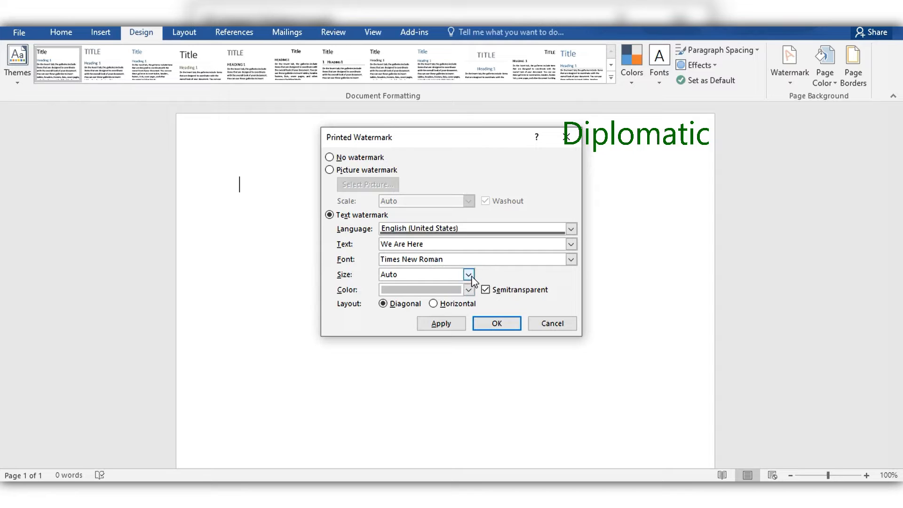
{"action": "left_click", "coordinate": [469, 275]}
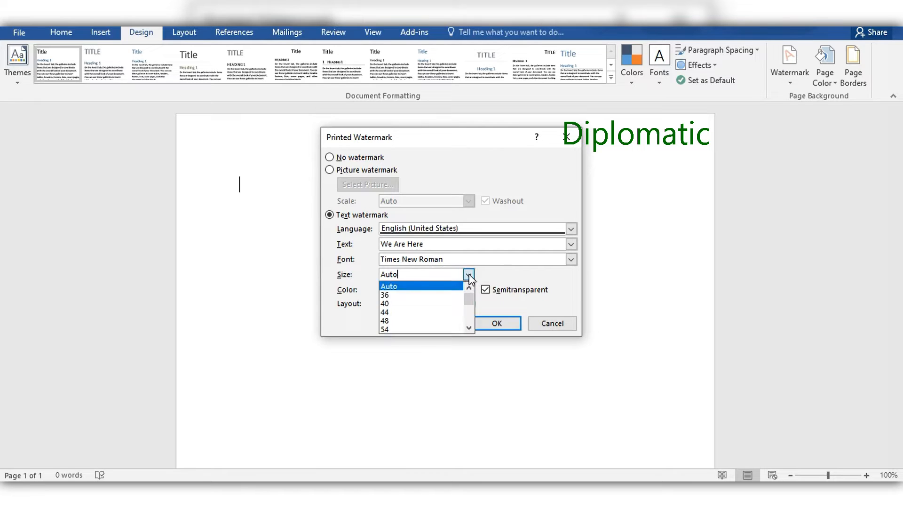
{"action": "left_click", "coordinate": [397, 295]}
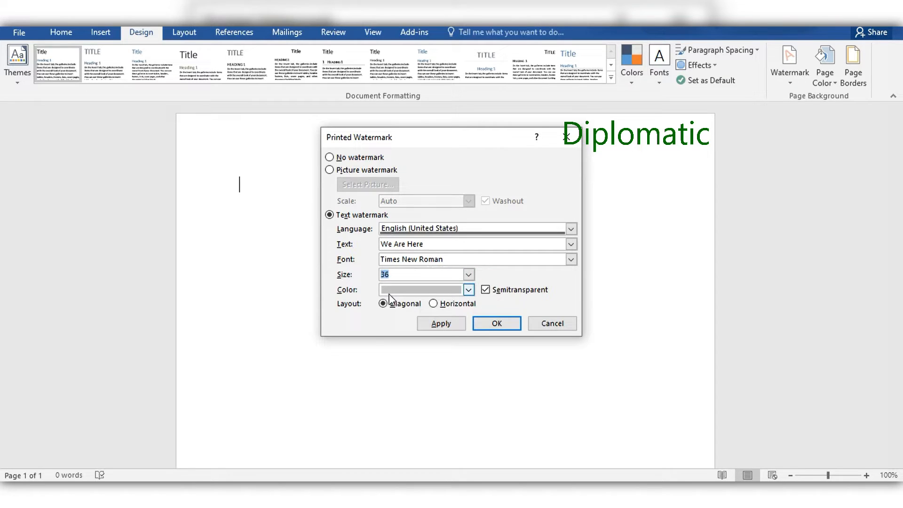
Color the watermark in the dark red standard color and apply it to the document with the semitransparent diagonal layout
{"action": "left_click", "coordinate": [468, 290]}
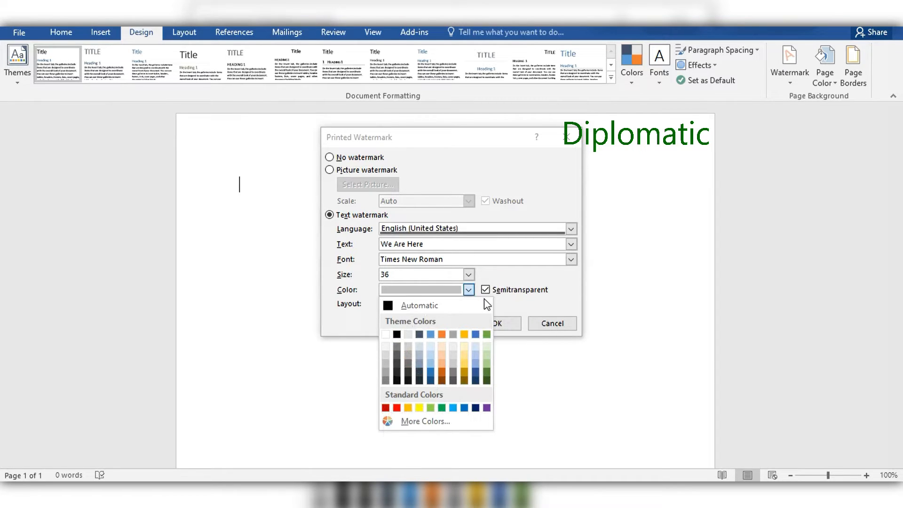
{"action": "left_click", "coordinate": [385, 408]}
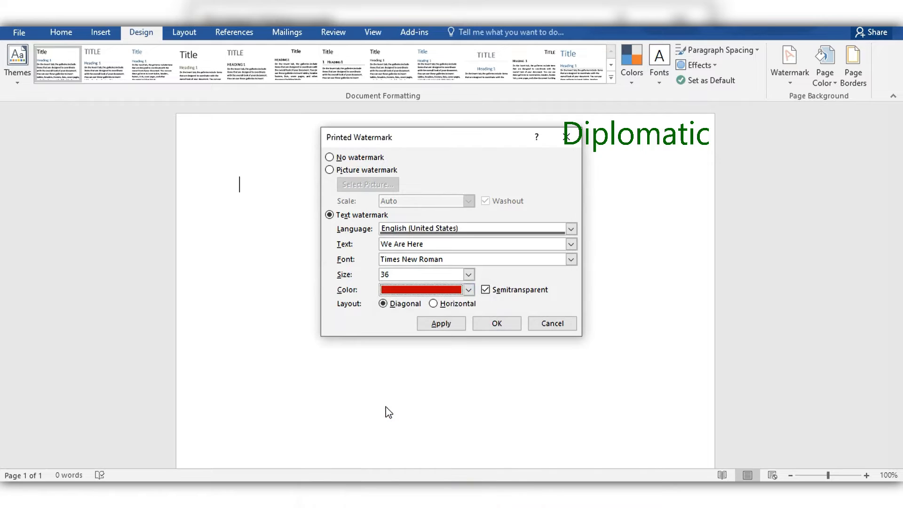
{"action": "left_click", "coordinate": [446, 326]}
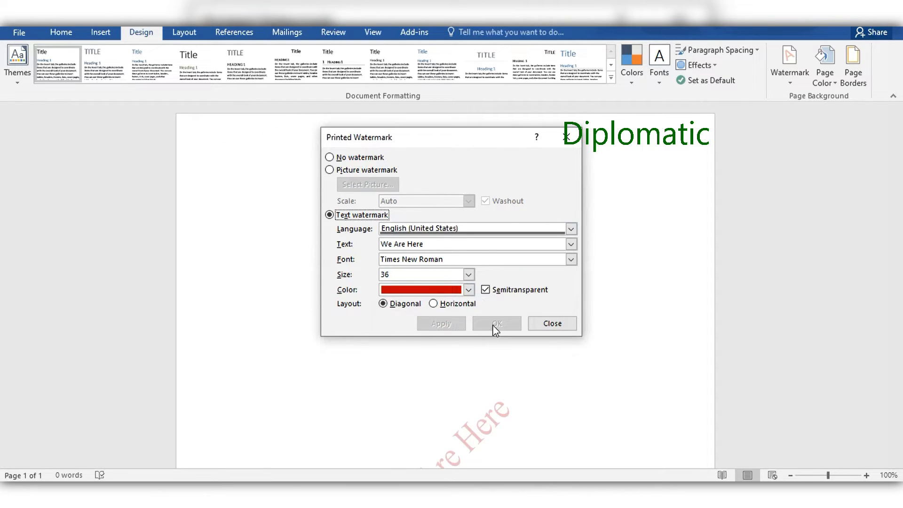
{"action": "left_click", "coordinate": [547, 326]}
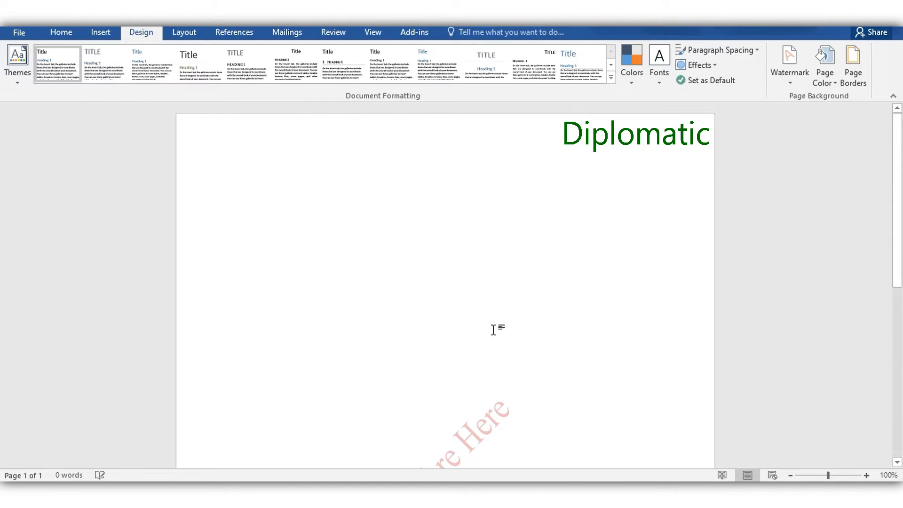
Replace the diagonal "We Are Here" watermark with the built-in CONFIDENTIAL 2 watermark
{"action": "scroll", "coordinate": [464, 337], "scroll_direction": "down", "scroll_amount": 3}
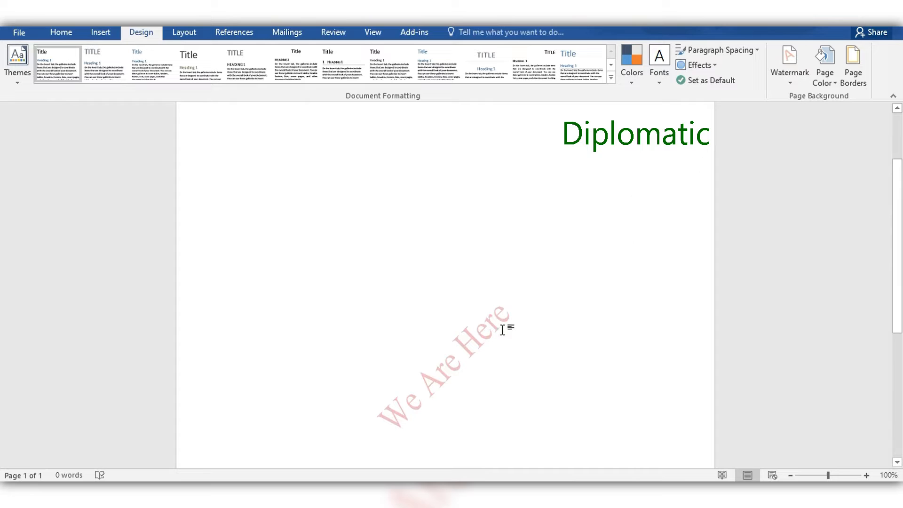
{"action": "scroll", "coordinate": [470, 363], "scroll_direction": "up", "scroll_amount": 1}
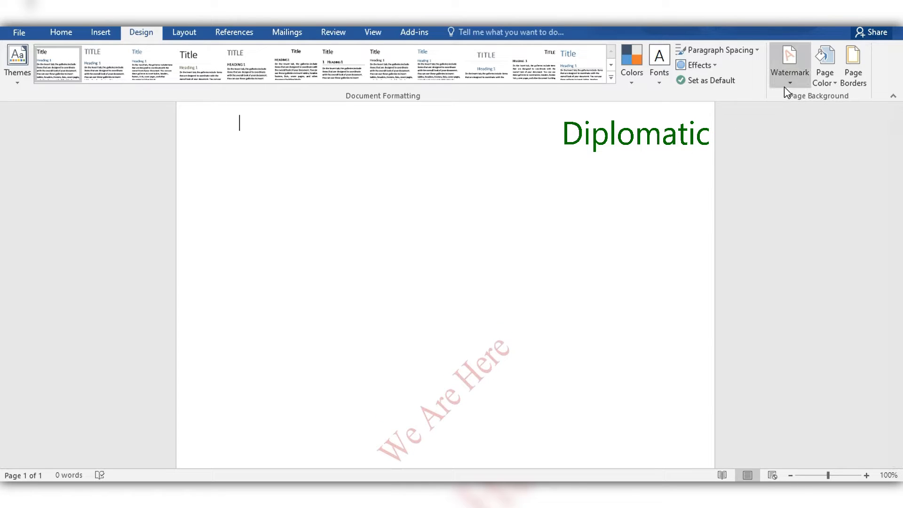
{"action": "left_click", "coordinate": [790, 66]}
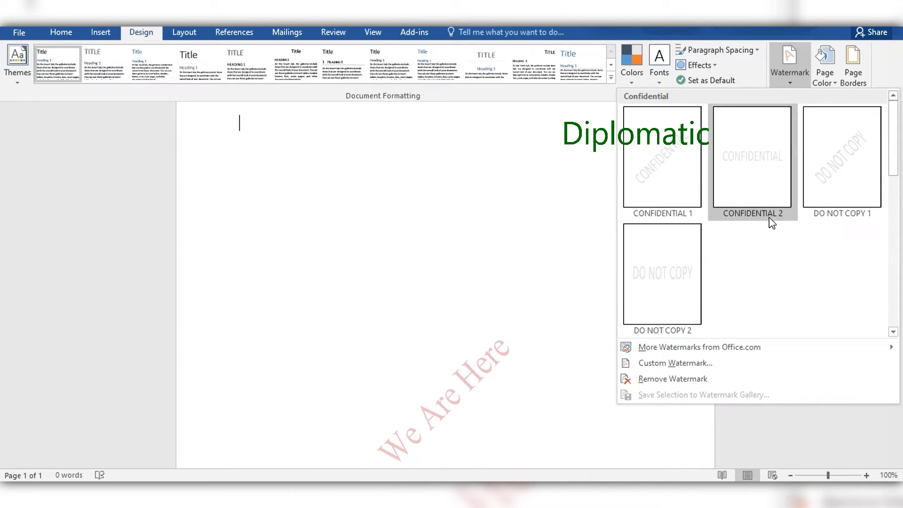
{"action": "left_click", "coordinate": [763, 194]}
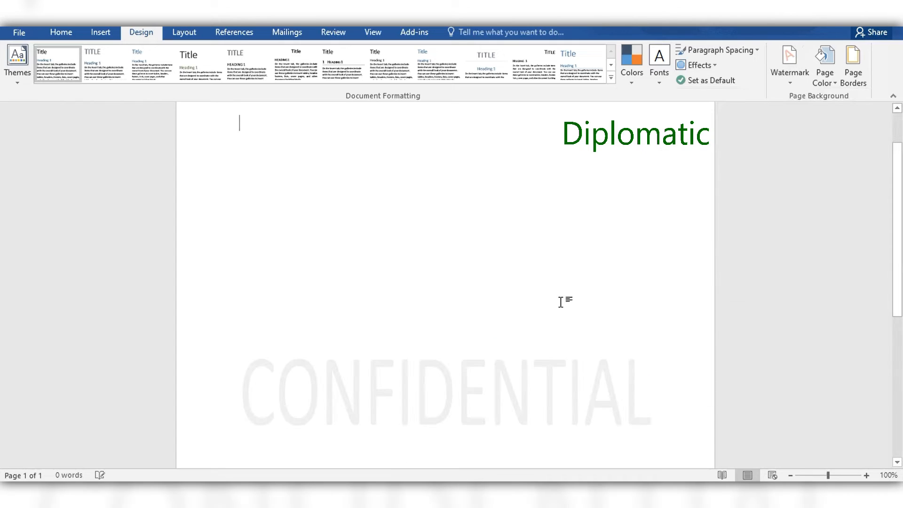
Set up a custom text watermark with the text "we are here" in place of CONFIDENTIAL
{"action": "left_click", "coordinate": [792, 86]}
{"action": "left_click", "coordinate": [659, 363]}
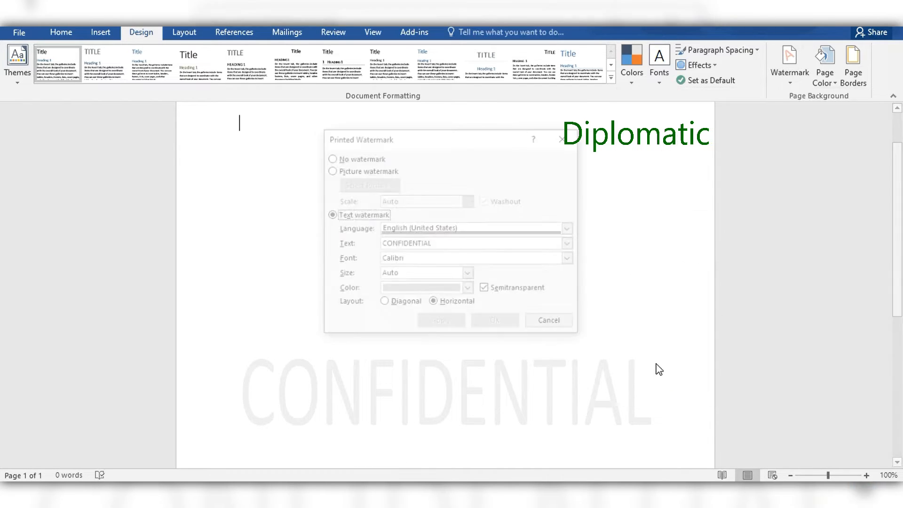
{"action": "left_click", "coordinate": [571, 244]}
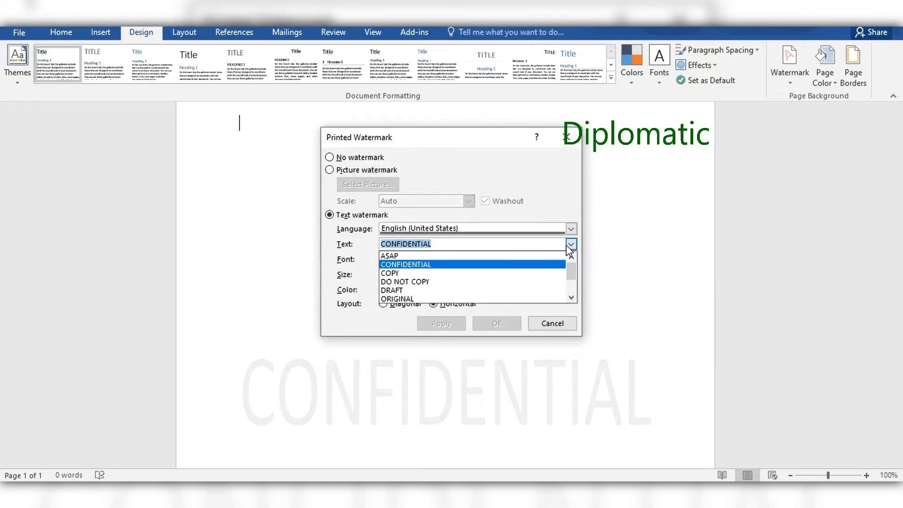
{"action": "scroll", "coordinate": [419, 287], "scroll_direction": "down", "scroll_amount": 2}
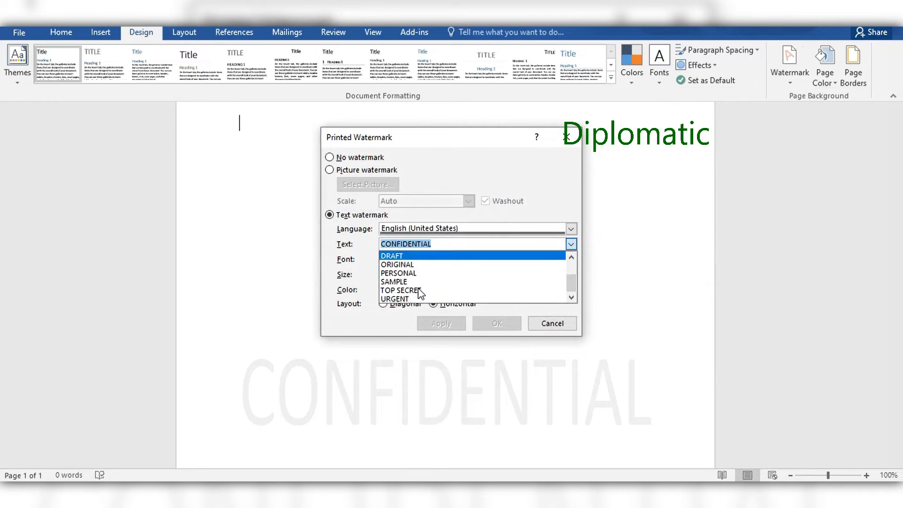
{"action": "scroll", "coordinate": [418, 287], "scroll_direction": "up", "scroll_amount": 2}
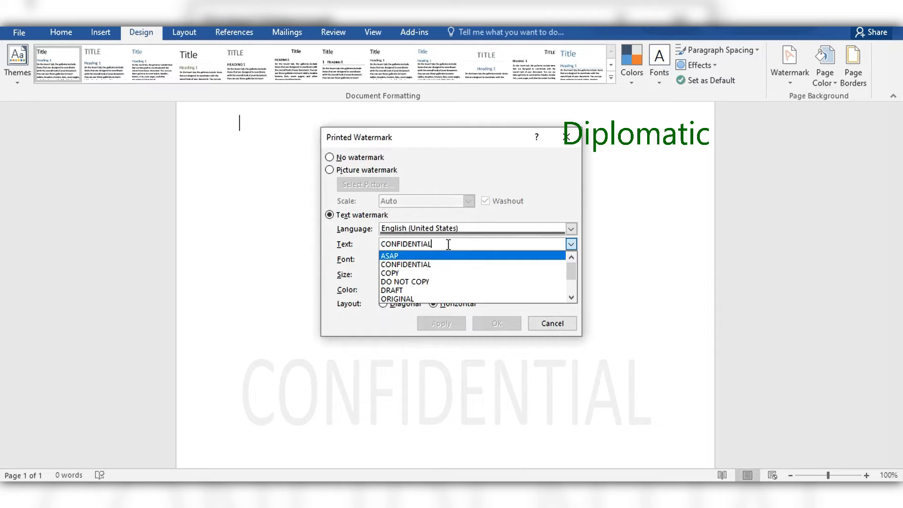
{"action": "key", "text": "Return"}
{"action": "type", "text": "we are here"}
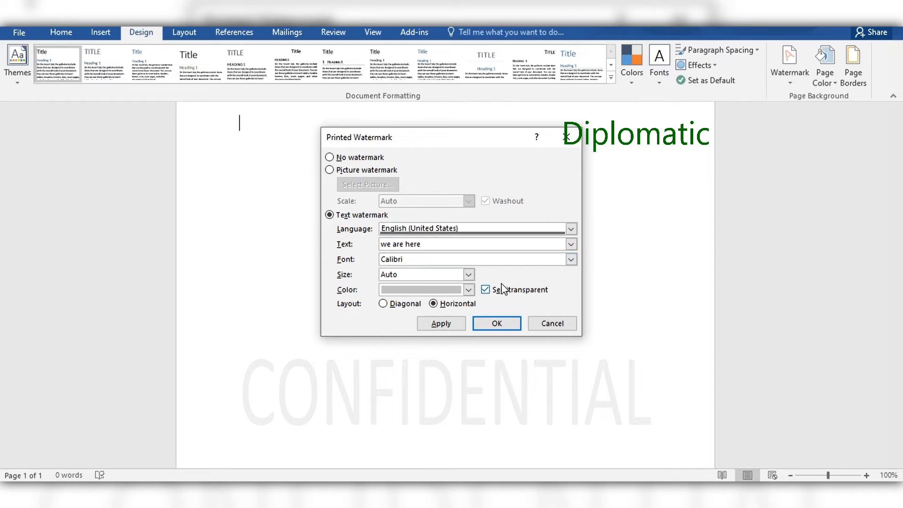
Keep Calibri as the watermark's font and set its size to Auto
{"action": "left_click", "coordinate": [571, 260]}
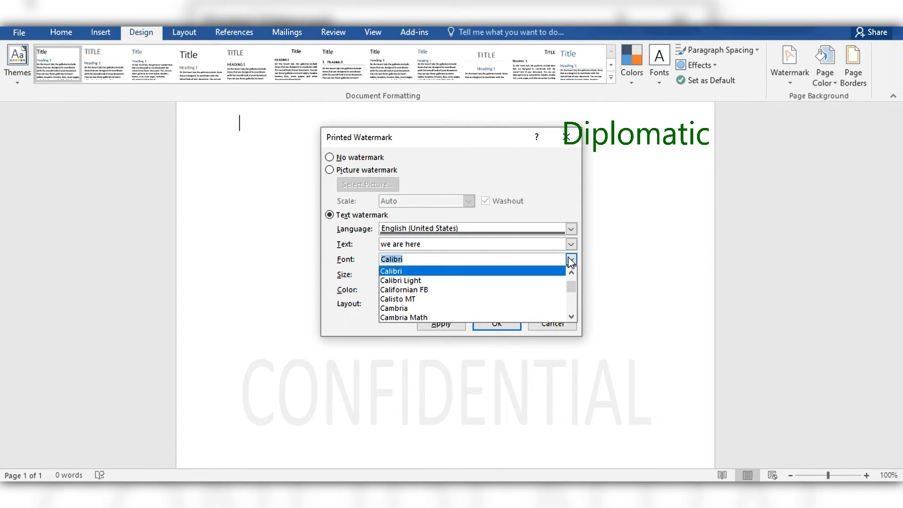
{"action": "left_click", "coordinate": [570, 260]}
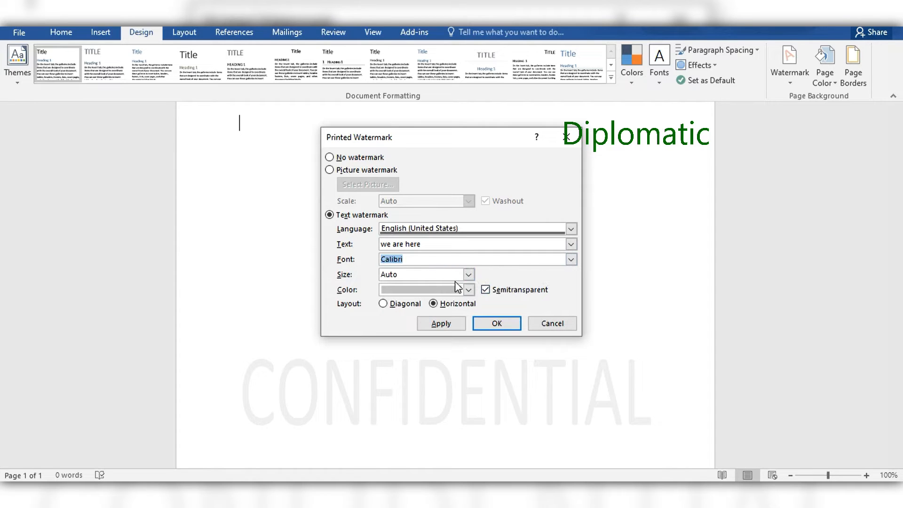
{"action": "left_click", "coordinate": [467, 274]}
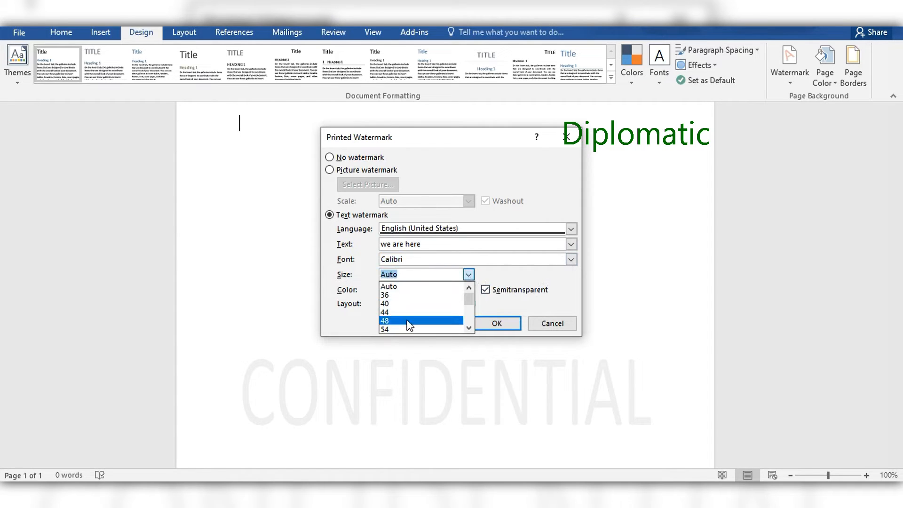
{"action": "left_click", "coordinate": [389, 286]}
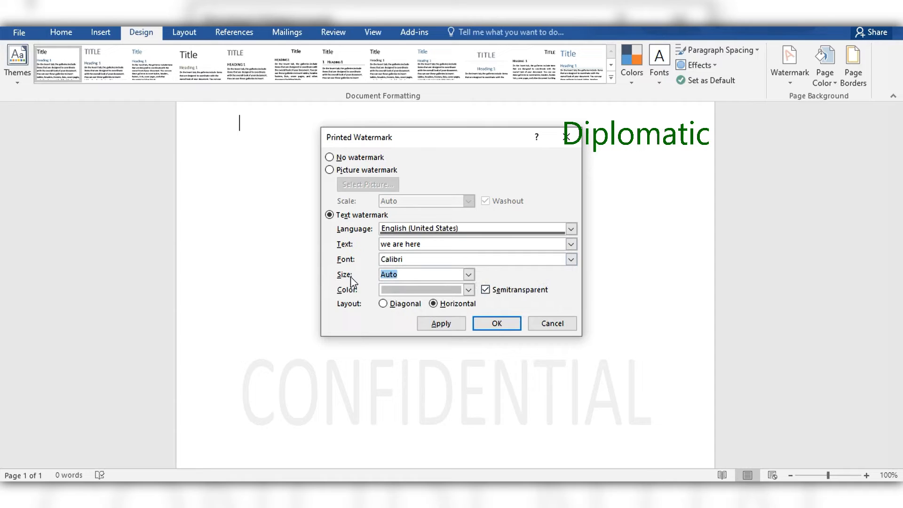
{"action": "left_click", "coordinate": [404, 274]}
Color the watermark in a light gold theme color and apply it with the semitransparent horizontal layout
{"action": "left_click", "coordinate": [453, 289]}
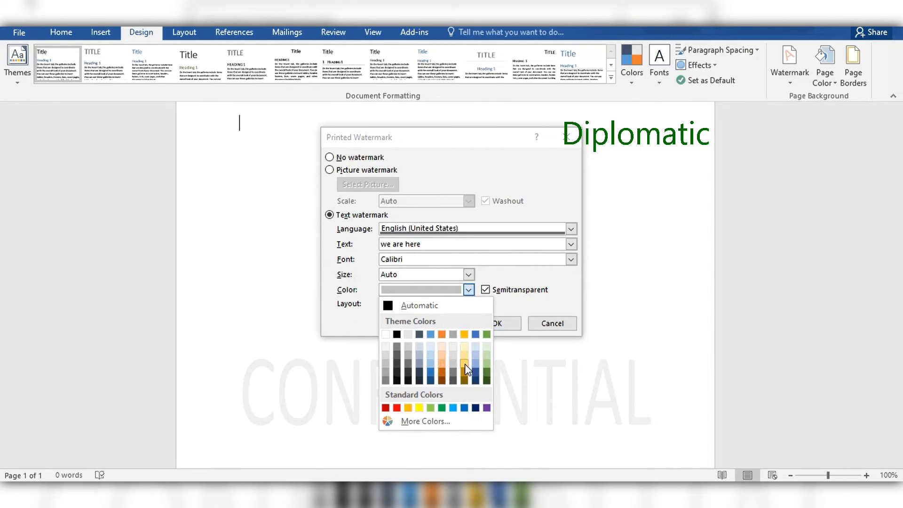
{"action": "left_click", "coordinate": [465, 366]}
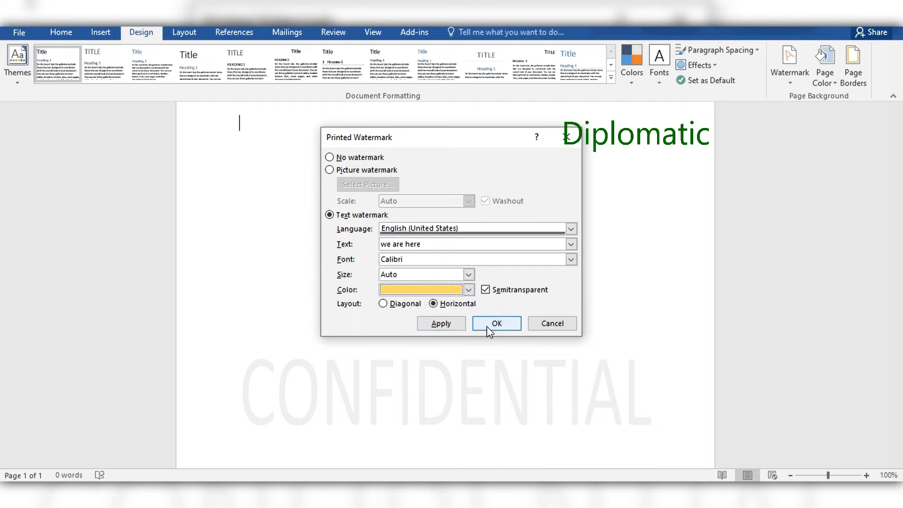
{"action": "left_click", "coordinate": [441, 323]}
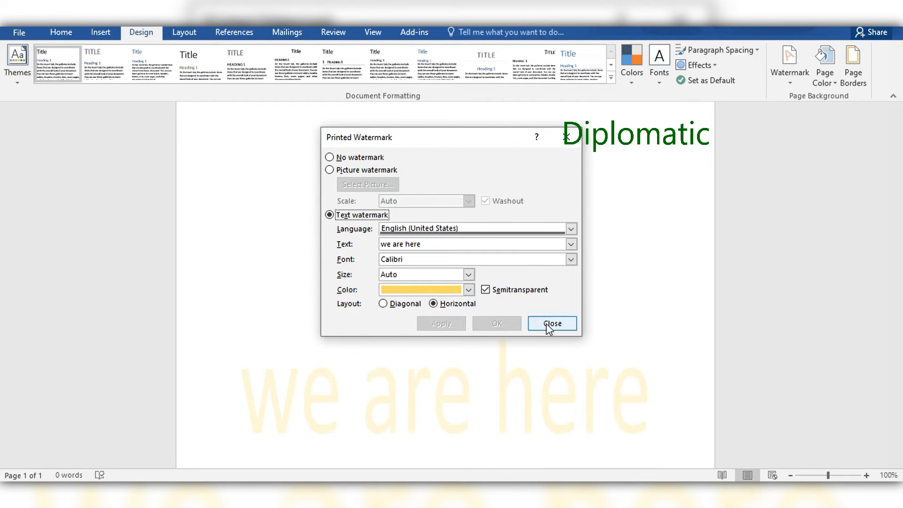
{"action": "left_click", "coordinate": [546, 329]}
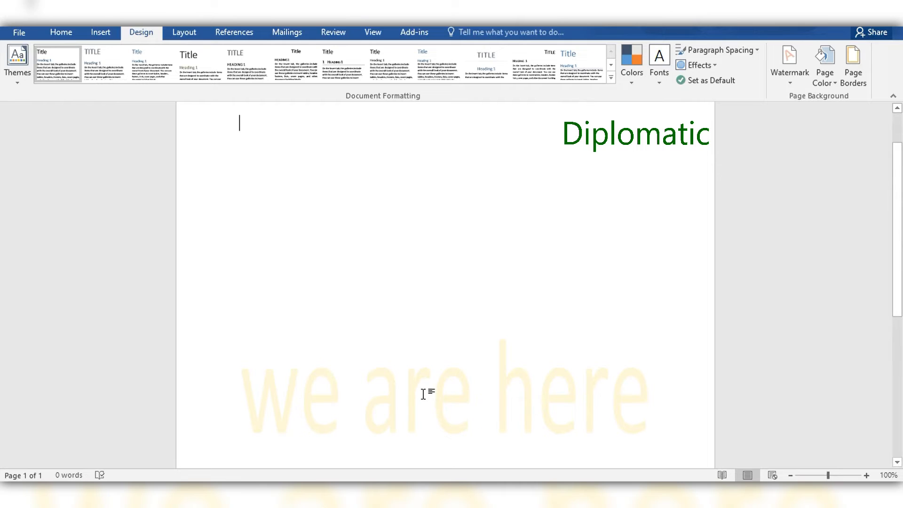
Remove the "we are here" text watermark from the document
{"action": "scroll", "coordinate": [414, 318], "scroll_direction": "up", "scroll_amount": 5}
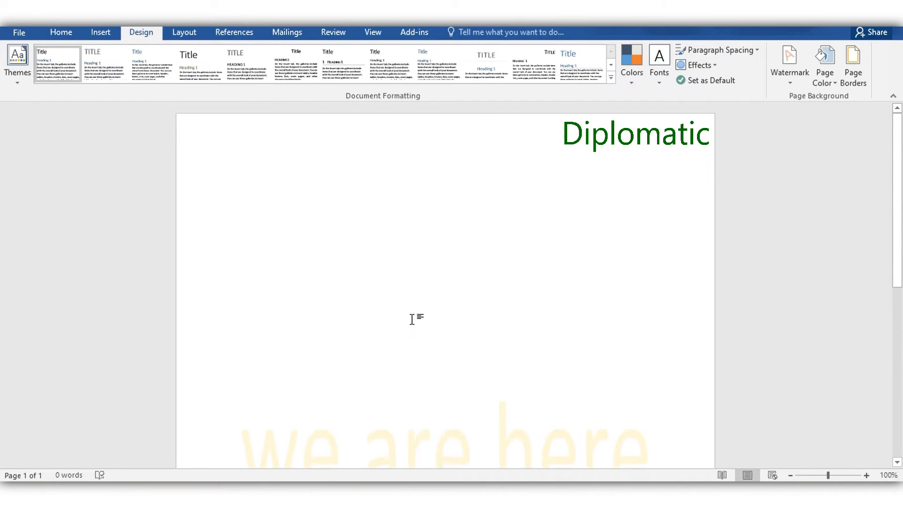
{"action": "left_click", "coordinate": [792, 87]}
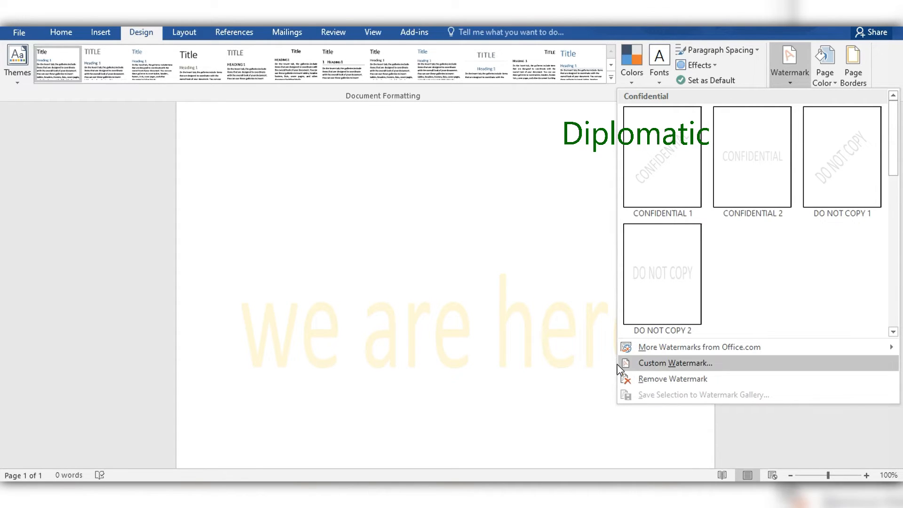
{"action": "left_click", "coordinate": [649, 381]}
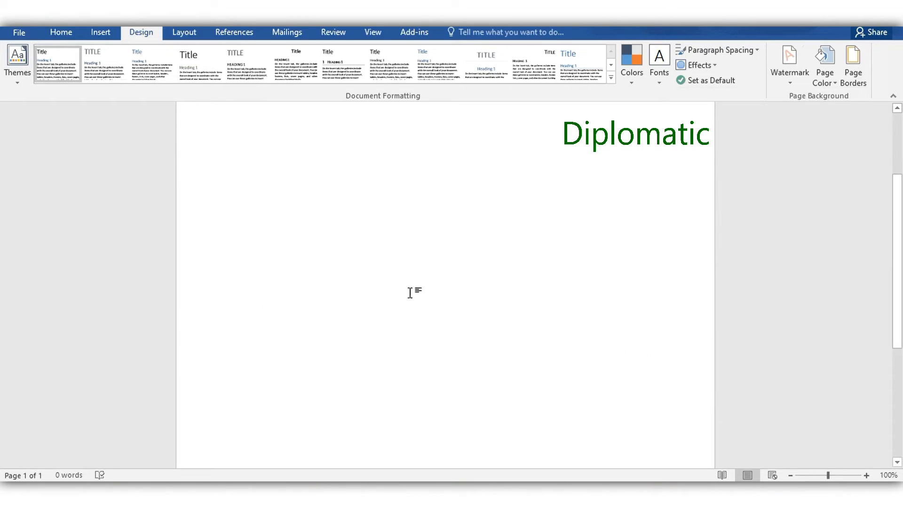
Set up a custom picture watermark and choose to load its image from a file on the computer
{"action": "left_click", "coordinate": [791, 75]}
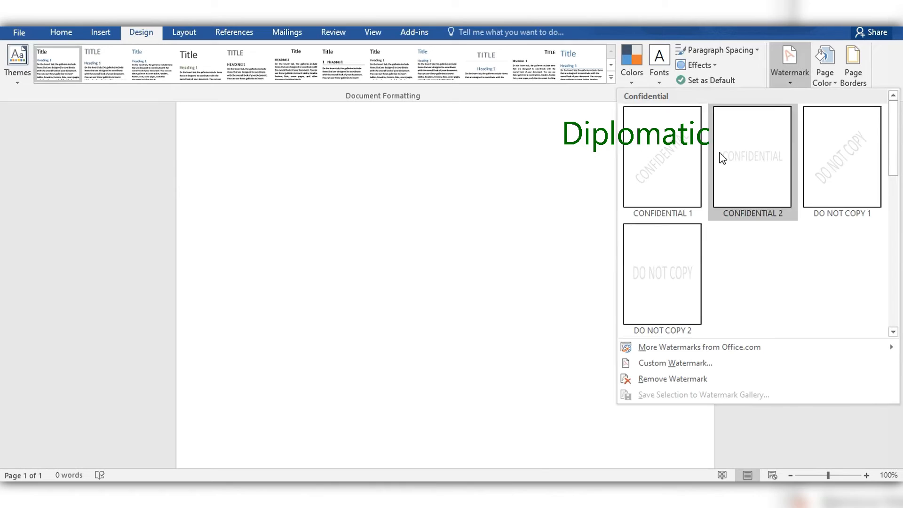
{"action": "left_click", "coordinate": [650, 365]}
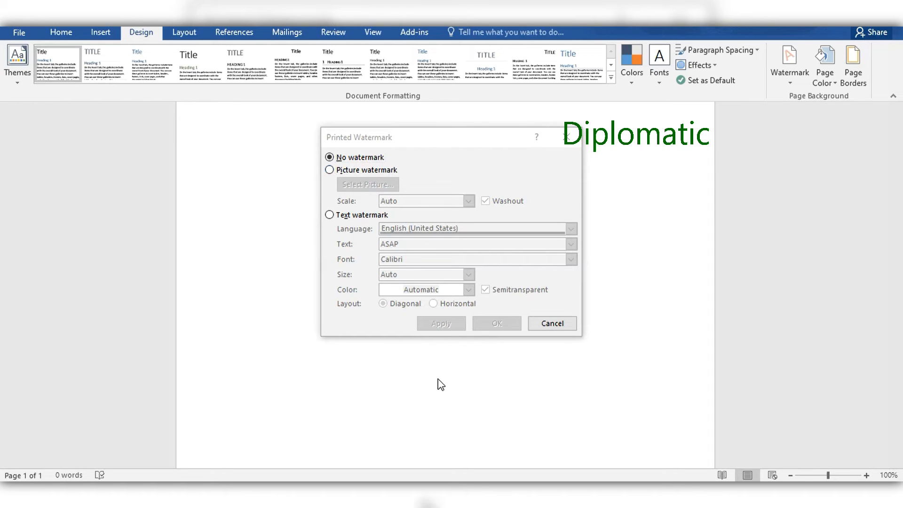
{"action": "left_click", "coordinate": [330, 170]}
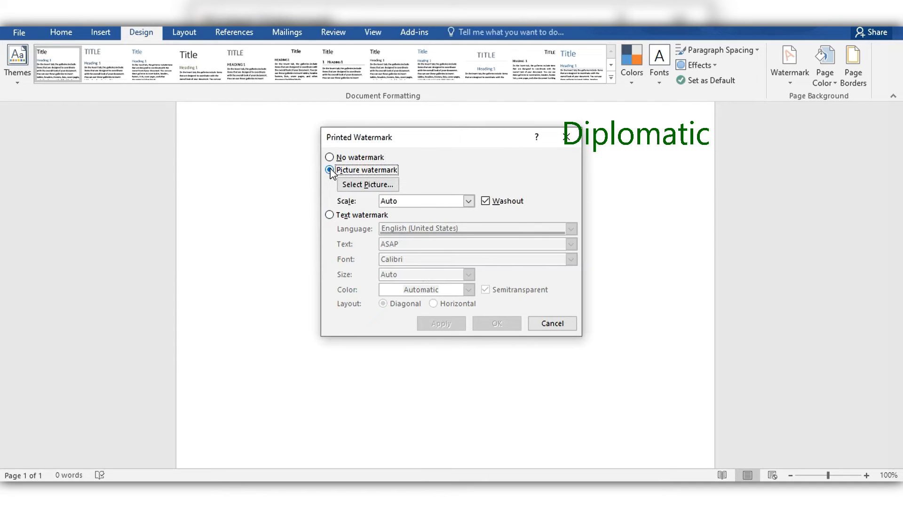
{"action": "left_click", "coordinate": [365, 184]}
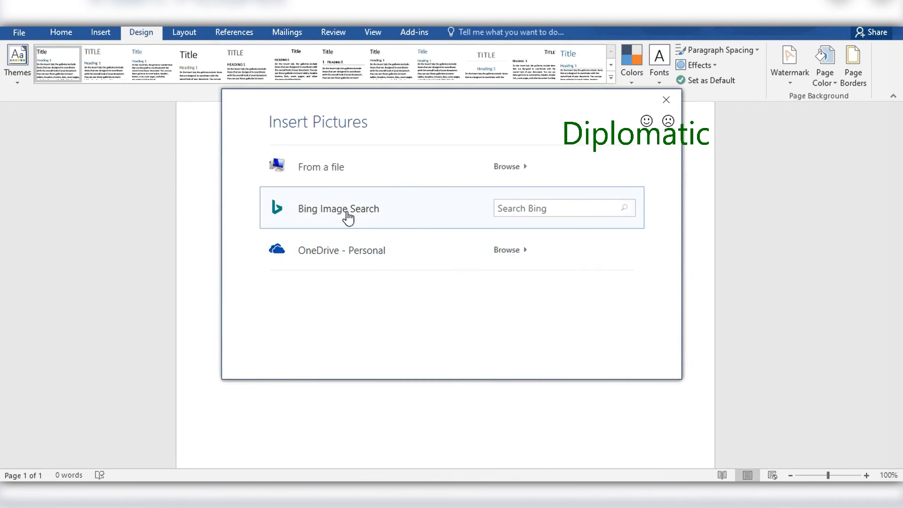
{"action": "left_click", "coordinate": [304, 168]}
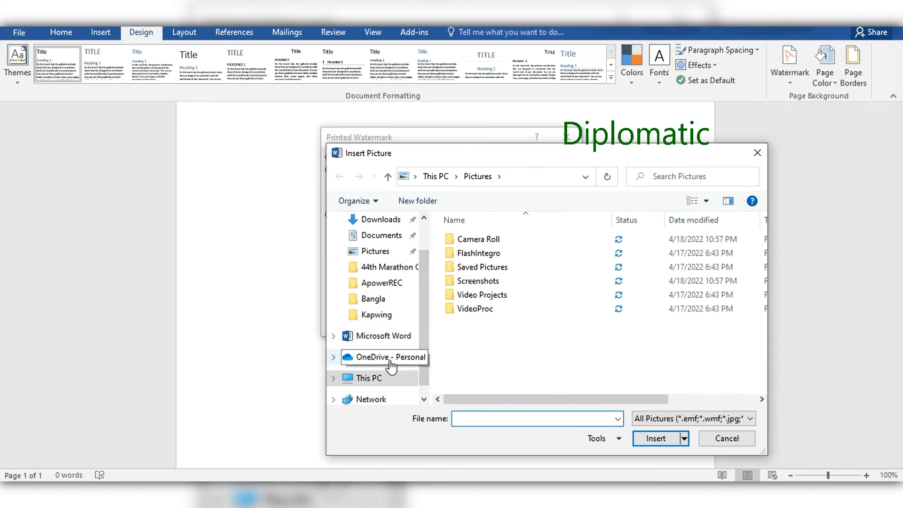
Use How to Filter in Excel.png from the Downloads folder as the picture and apply it with Auto scale and washout
{"action": "left_click", "coordinate": [371, 220]}
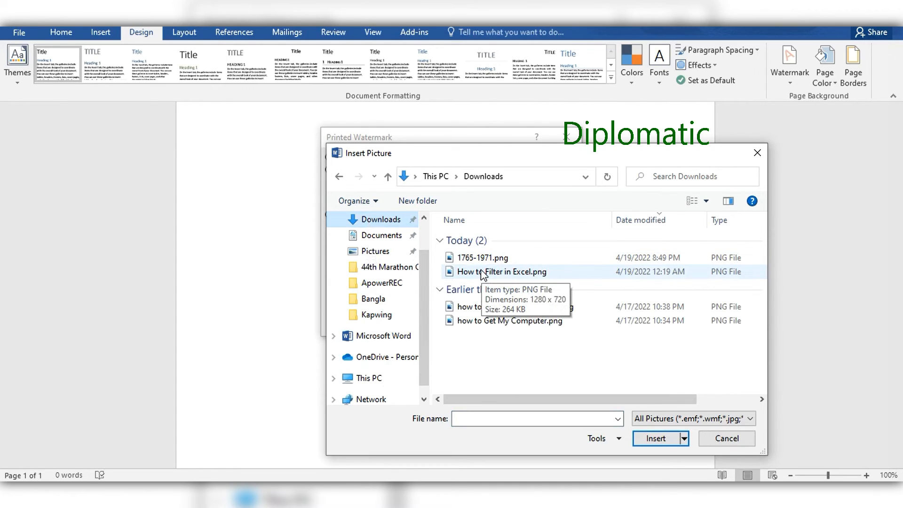
{"action": "left_click", "coordinate": [482, 273]}
{"action": "left_click", "coordinate": [655, 439]}
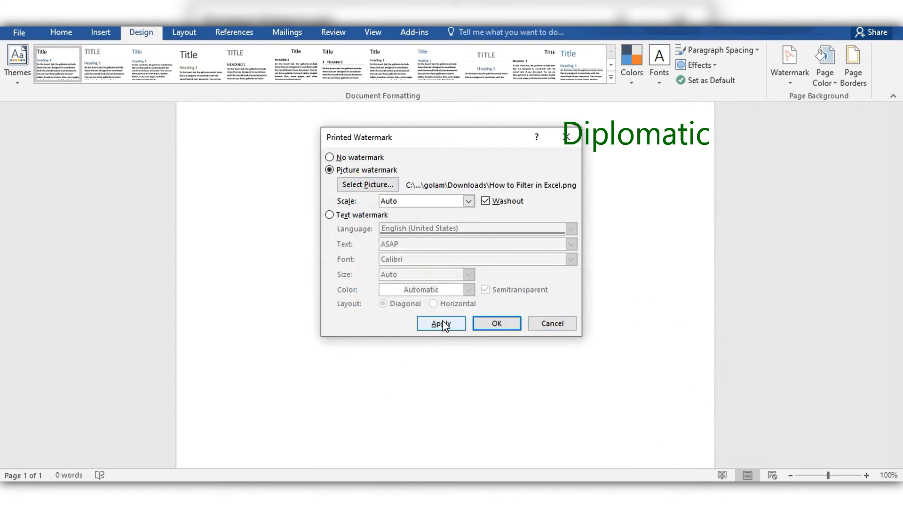
{"action": "left_click", "coordinate": [444, 324]}
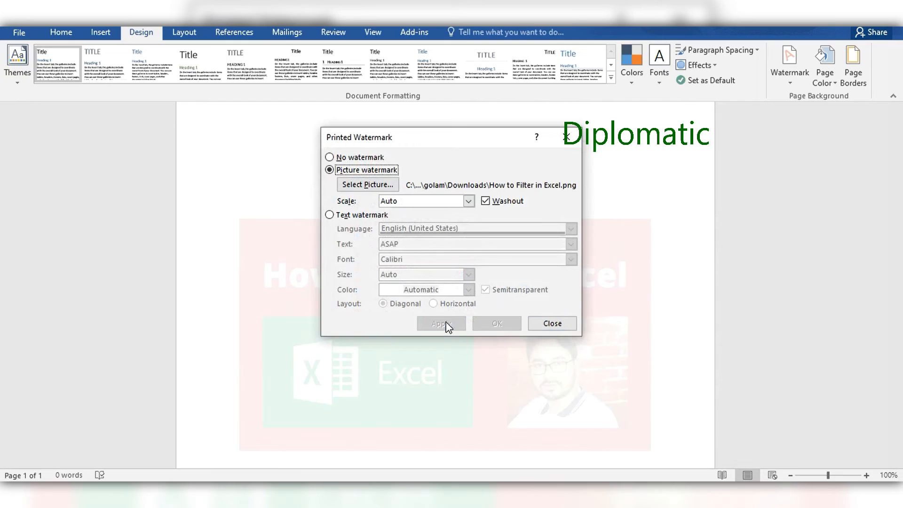
{"action": "left_click", "coordinate": [547, 323]}
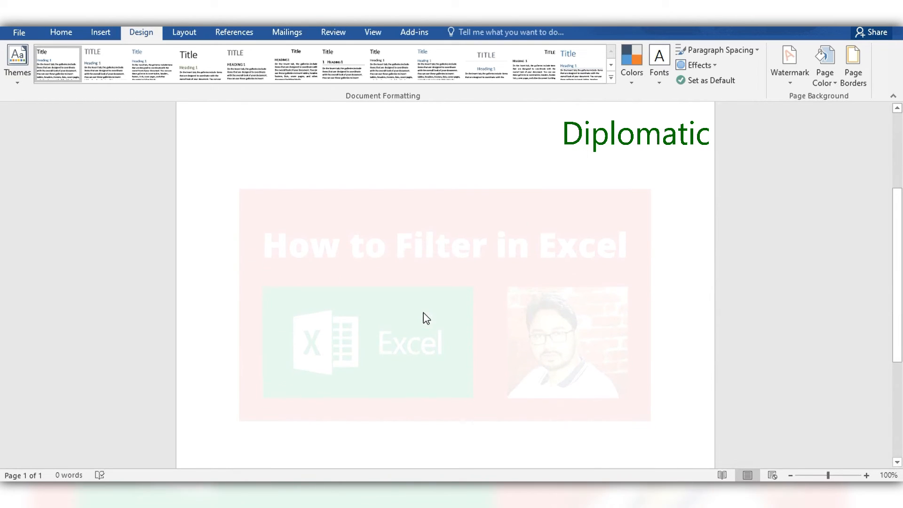
Examine the scale options for the existing picture watermark without applying a change
{"action": "scroll", "coordinate": [424, 314], "scroll_direction": "up", "scroll_amount": 2}
{"action": "left_click", "coordinate": [790, 80]}
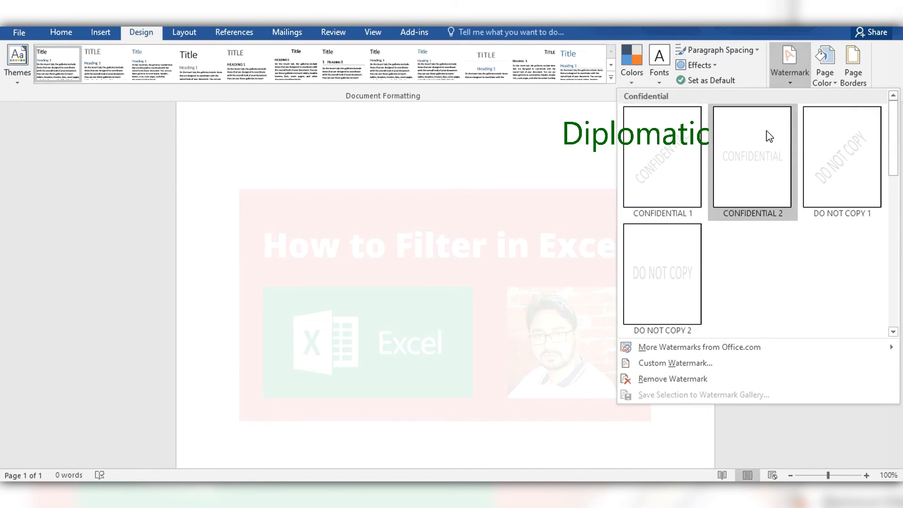
{"action": "left_click", "coordinate": [668, 363]}
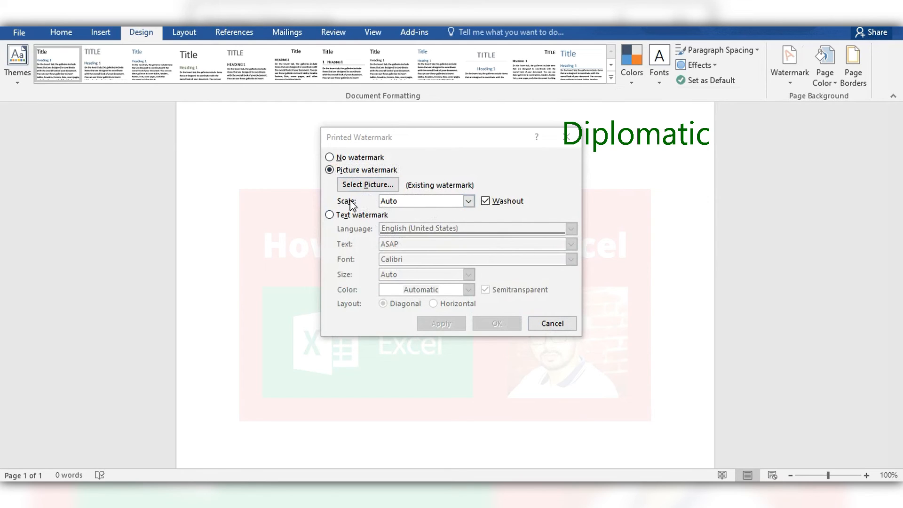
{"action": "left_click", "coordinate": [468, 200]}
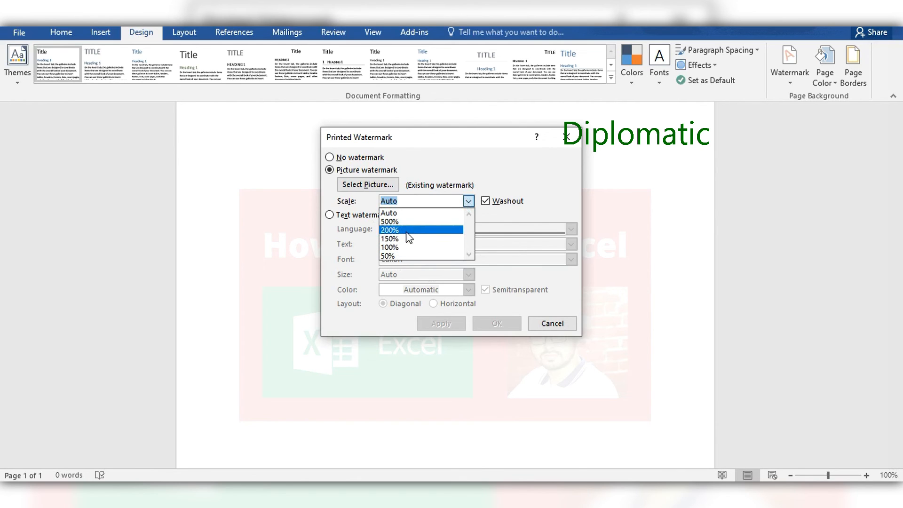
{"action": "left_click", "coordinate": [546, 325]}
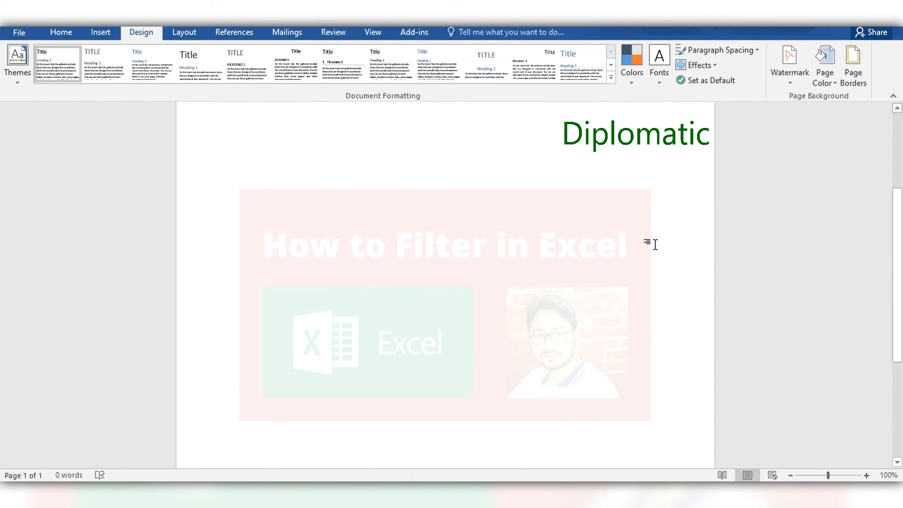
Remove the picture watermark from the document
{"action": "left_click", "coordinate": [790, 78]}
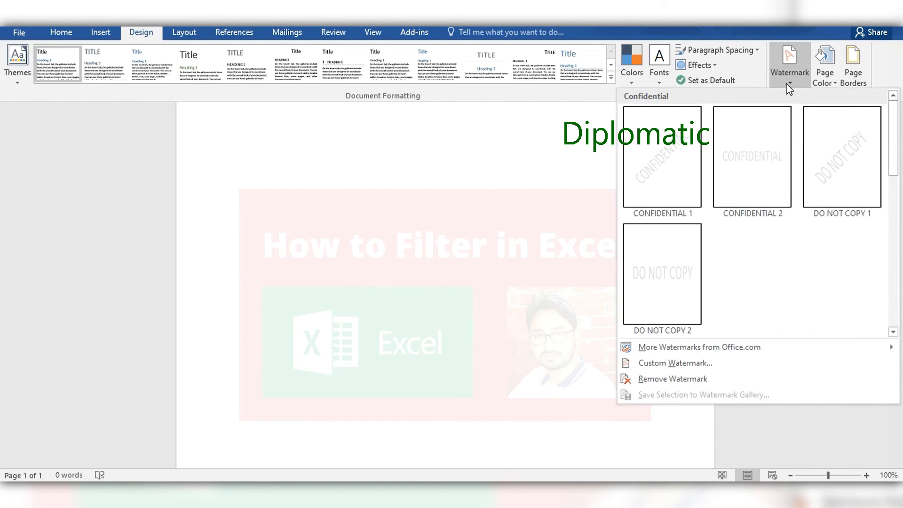
{"action": "left_click", "coordinate": [652, 379]}
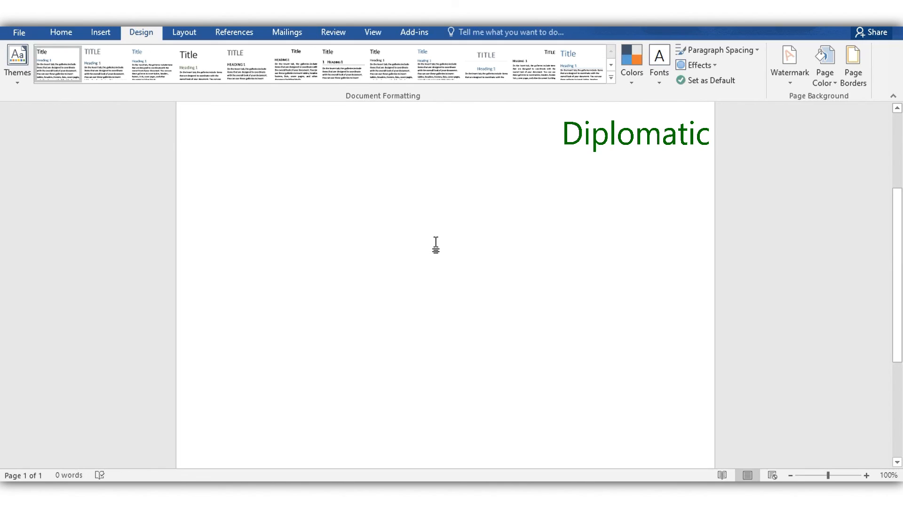